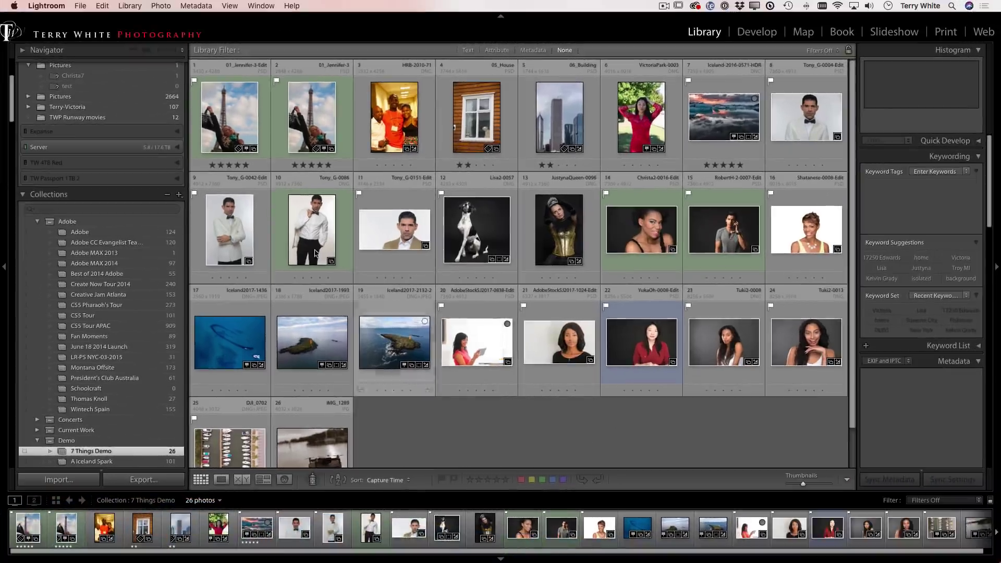
# In Catalog Settings, change Back up catalog from 'Never' to 'When Lightroom next exits'
pyautogui.click(46, 6)
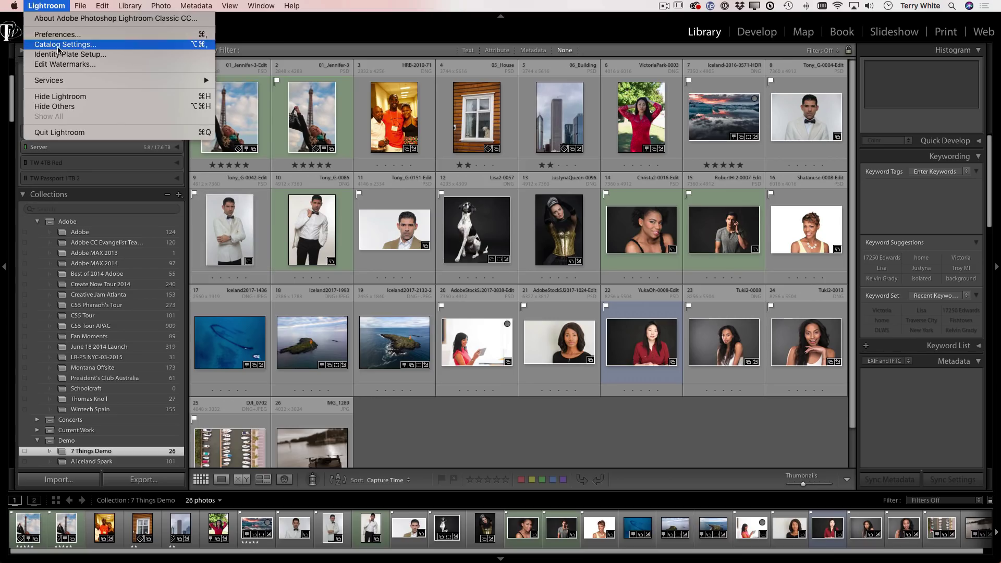
pyautogui.click(60, 44)
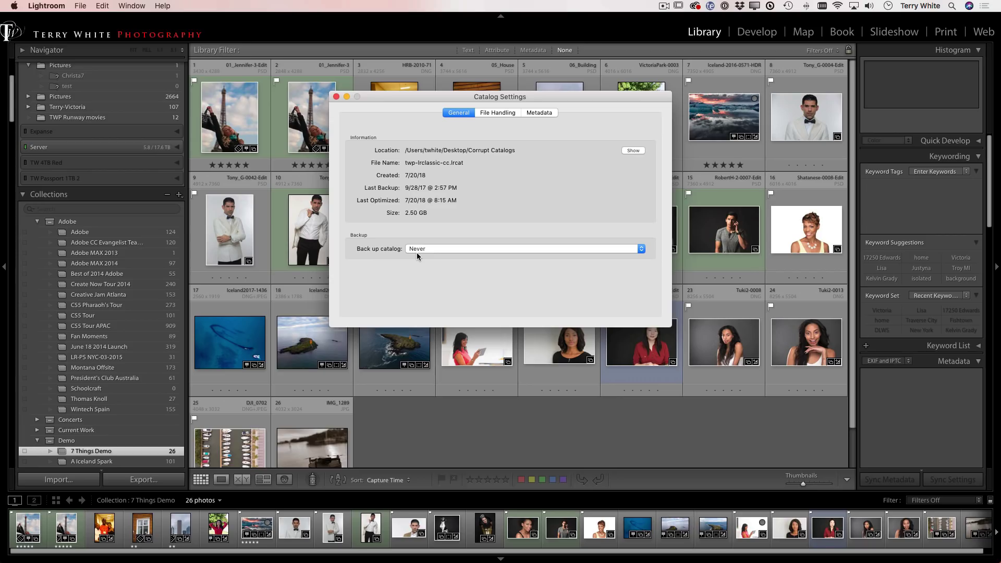
pyautogui.click(431, 249)
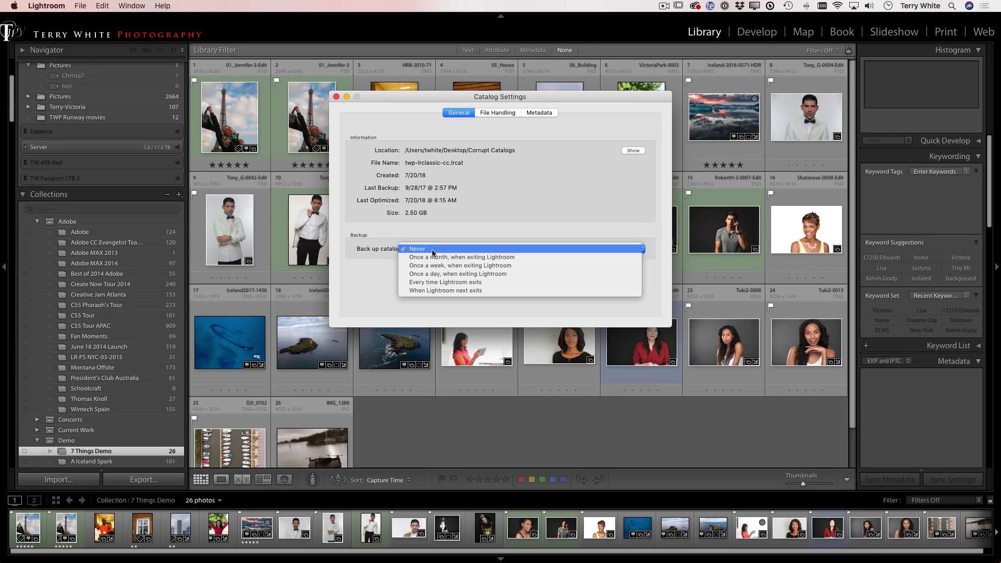
pyautogui.click(444, 290)
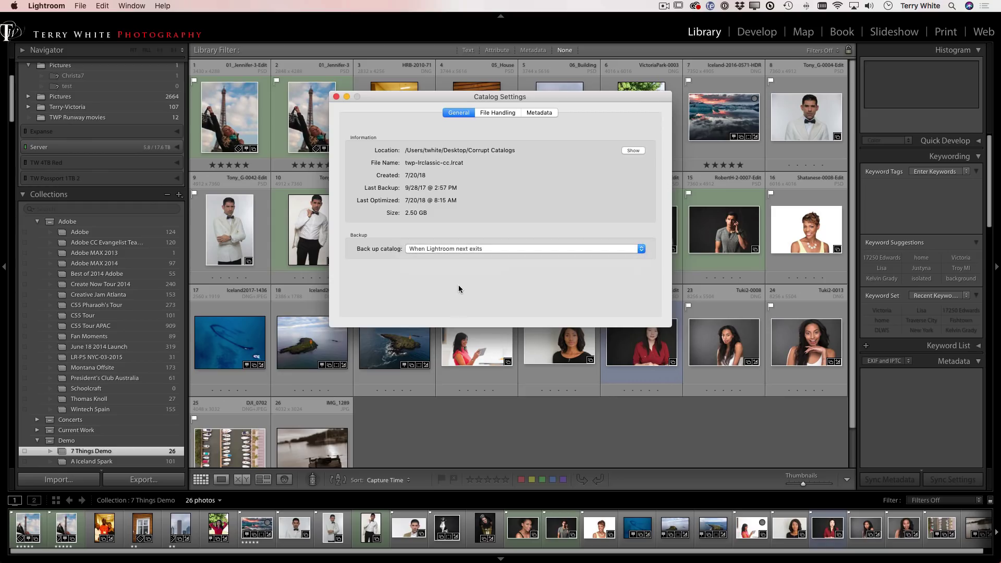
# Close Catalog Settings and quit Lightroom to bring up the Back Up Catalog prompt
pyautogui.click(336, 97)
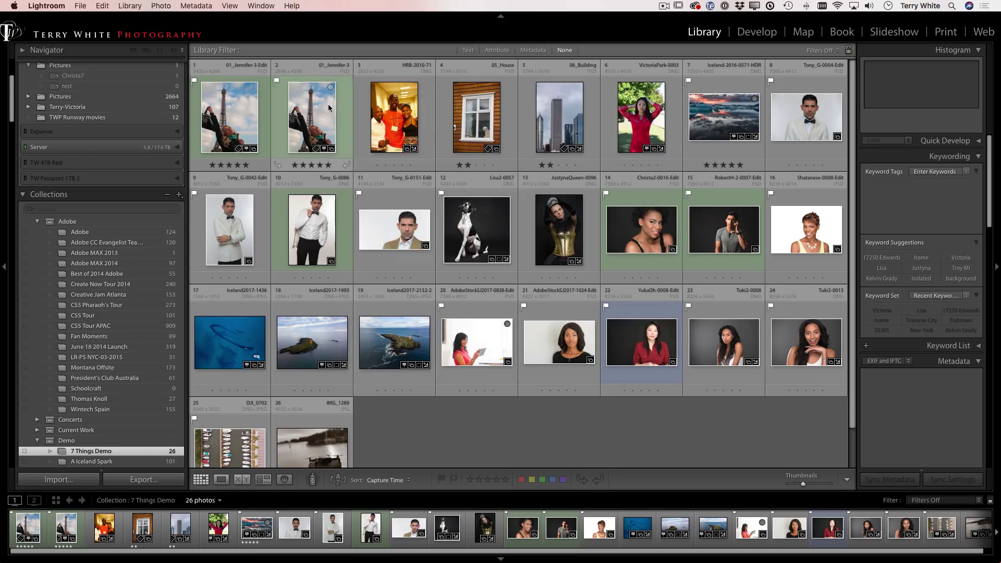
pyautogui.click(78, 4)
pyautogui.moveTo(47, 6)
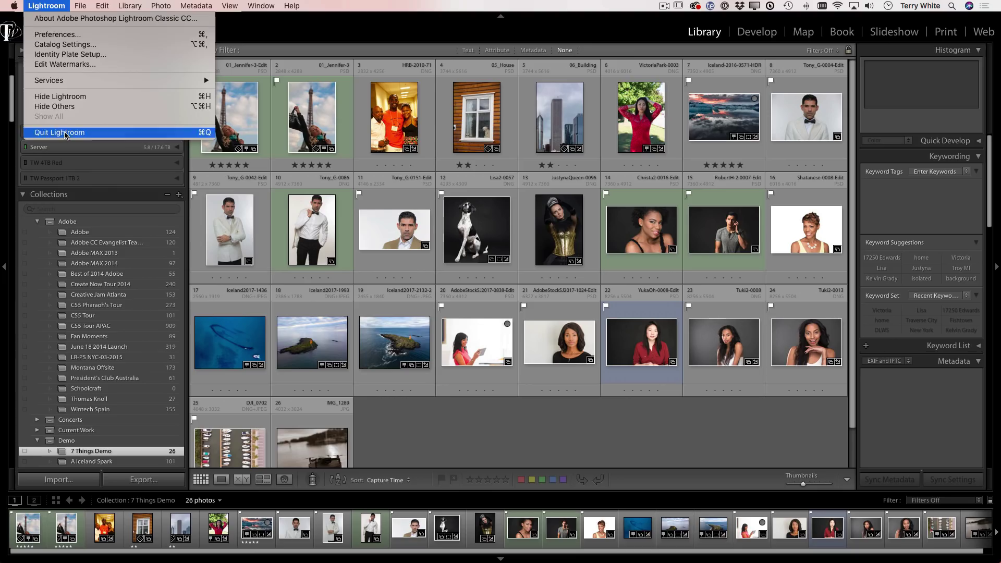
pyautogui.click(65, 133)
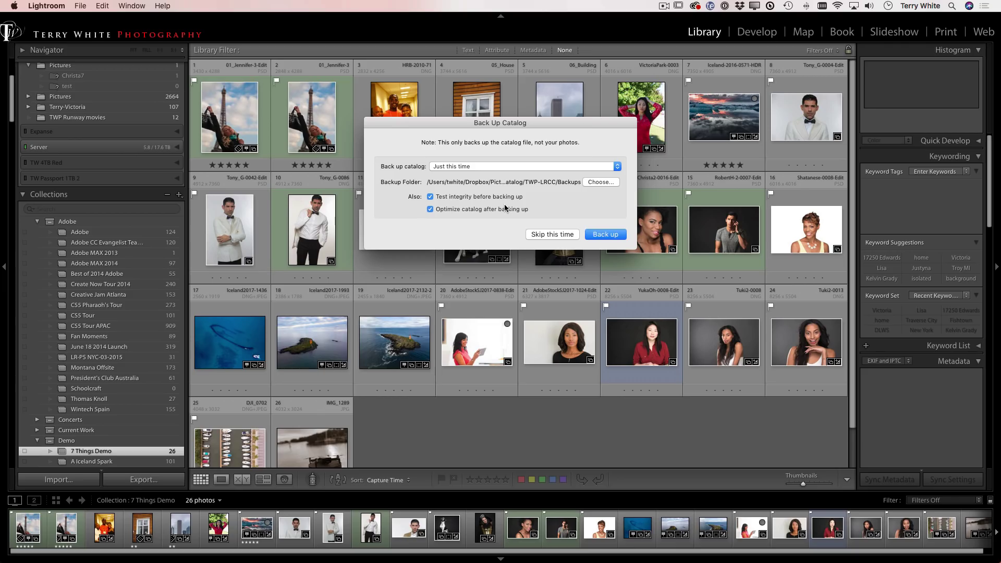
# Run the catalog backup, which stops when the catalog fails its integrity check
pyautogui.click(603, 236)
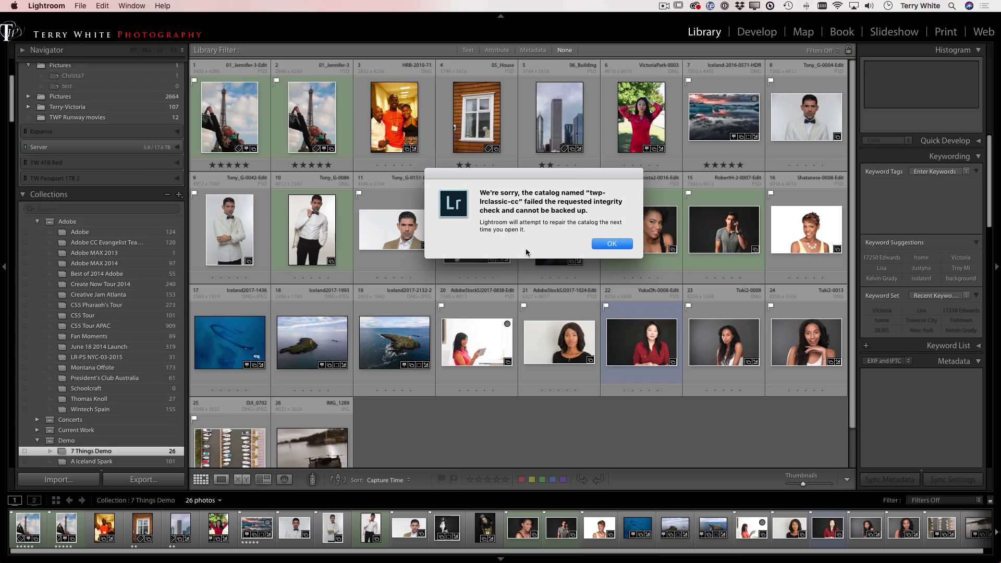
# Dismiss the integrity error and relaunch twp-lrclassic-cc.lrcat from Finder's Corrupt Catalogs folder
pyautogui.click(603, 244)
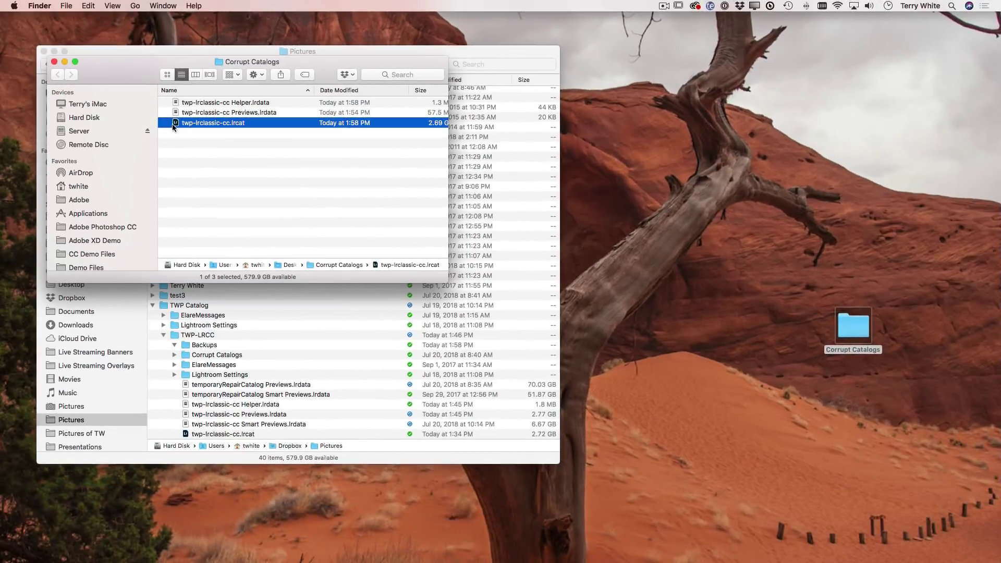
pyautogui.doubleClick(174, 126)
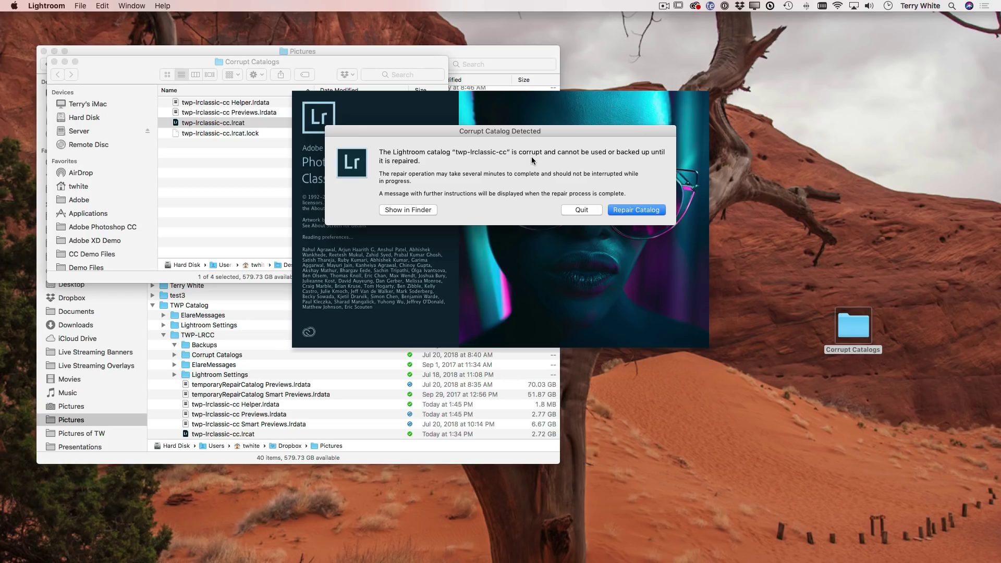
# Repair the twp-lrclassic-cc catalog and confirm the successful-repair message
pyautogui.click(633, 210)
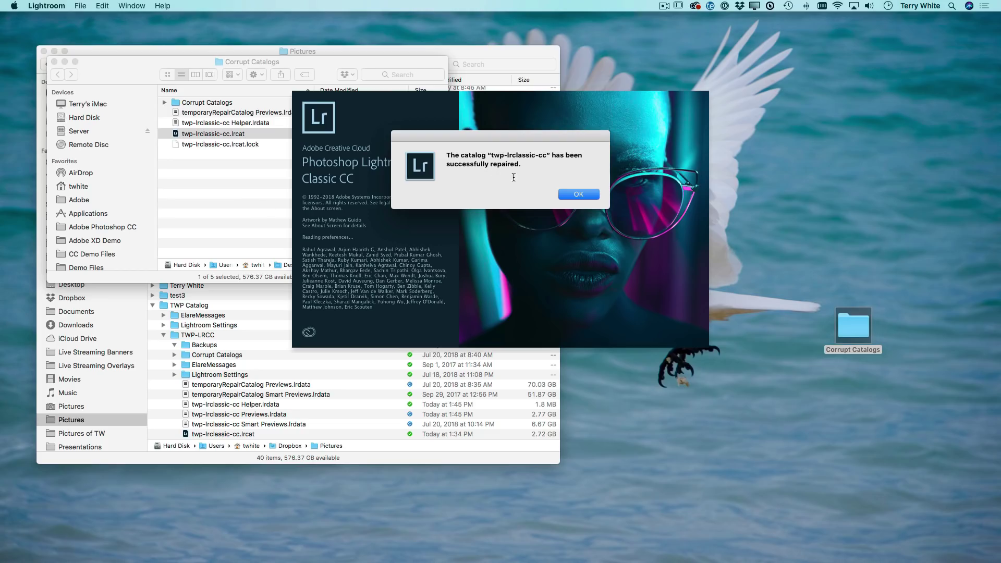
pyautogui.click(570, 195)
# Dismiss the repair message and set catalog backup to 'Once a week, when exiting Lightroom'
pyautogui.press('Return')
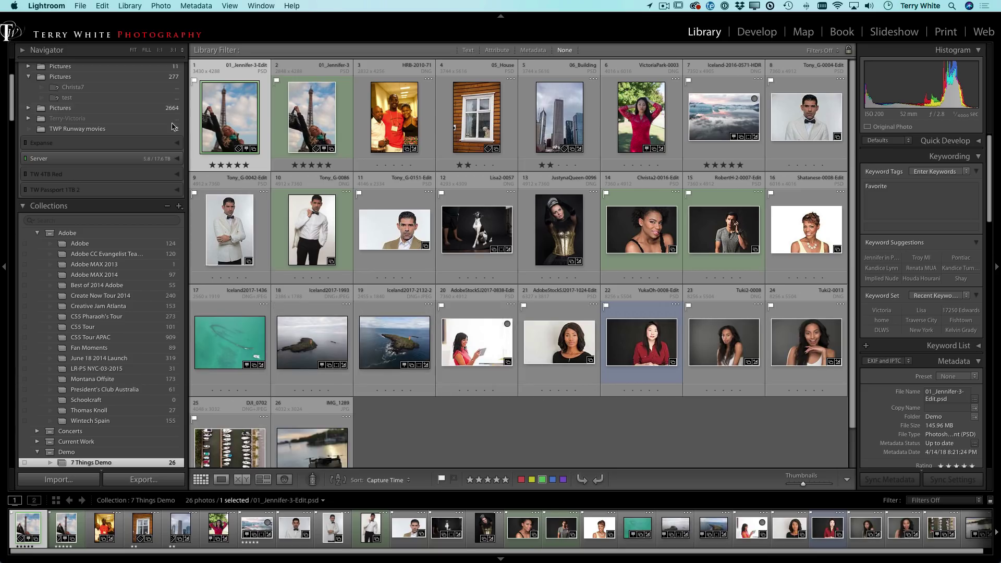
pyautogui.click(52, 5)
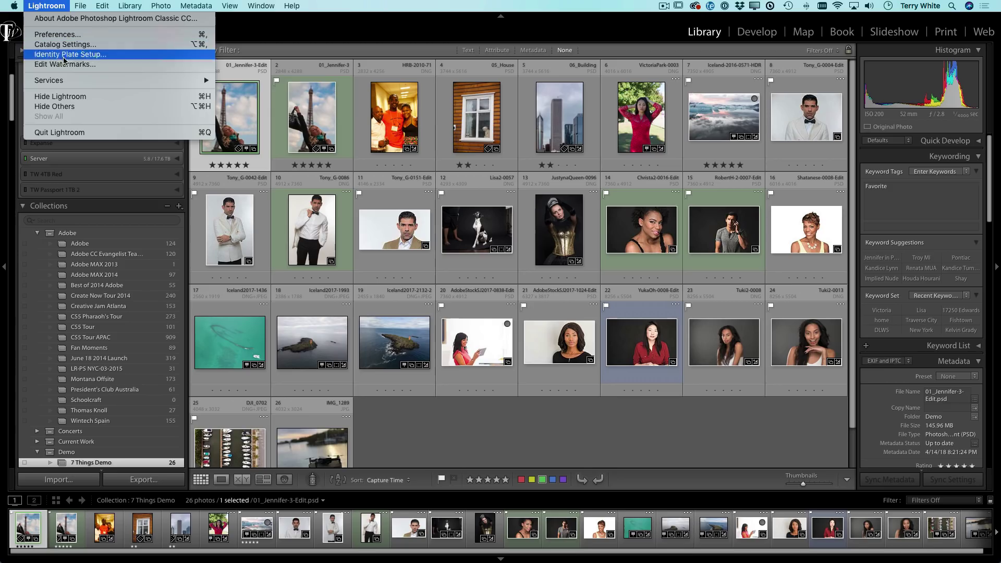
pyautogui.moveTo(70, 85)
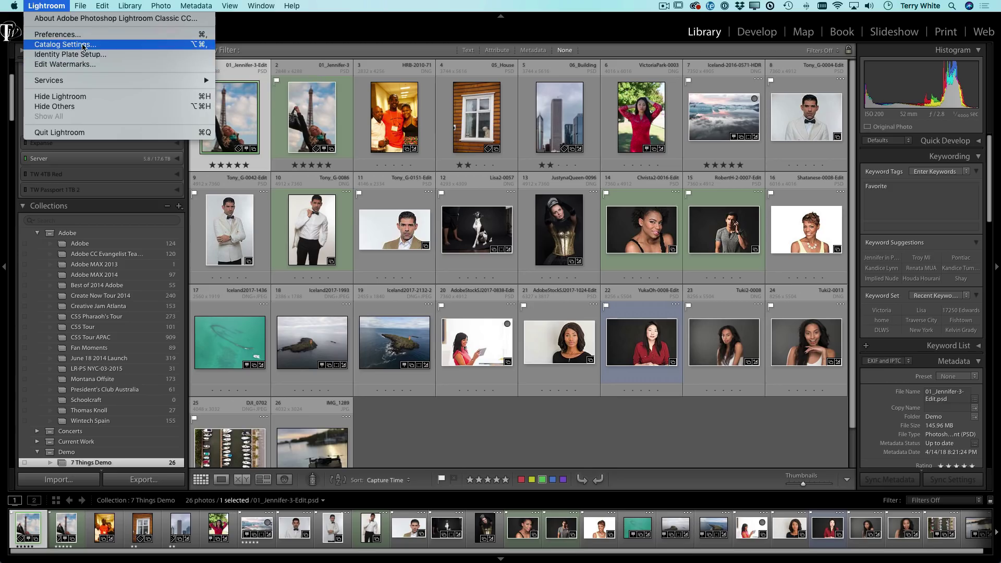
pyautogui.click(81, 45)
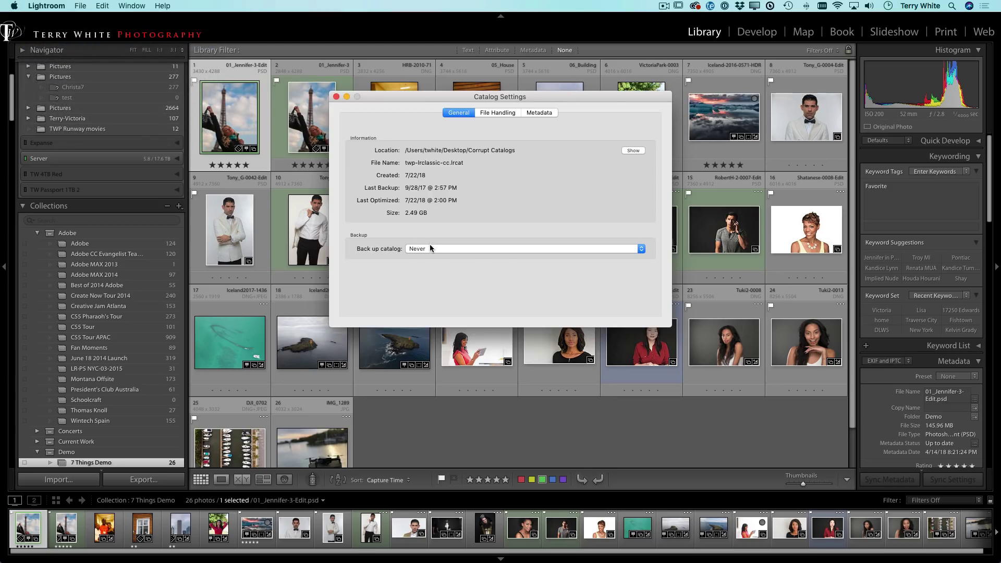
pyautogui.click(430, 247)
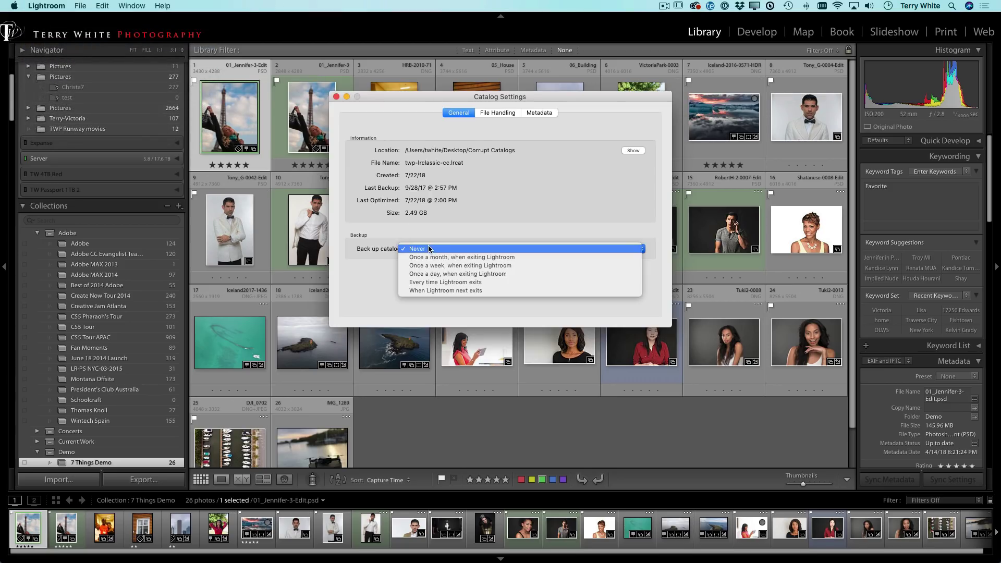
pyautogui.click(491, 266)
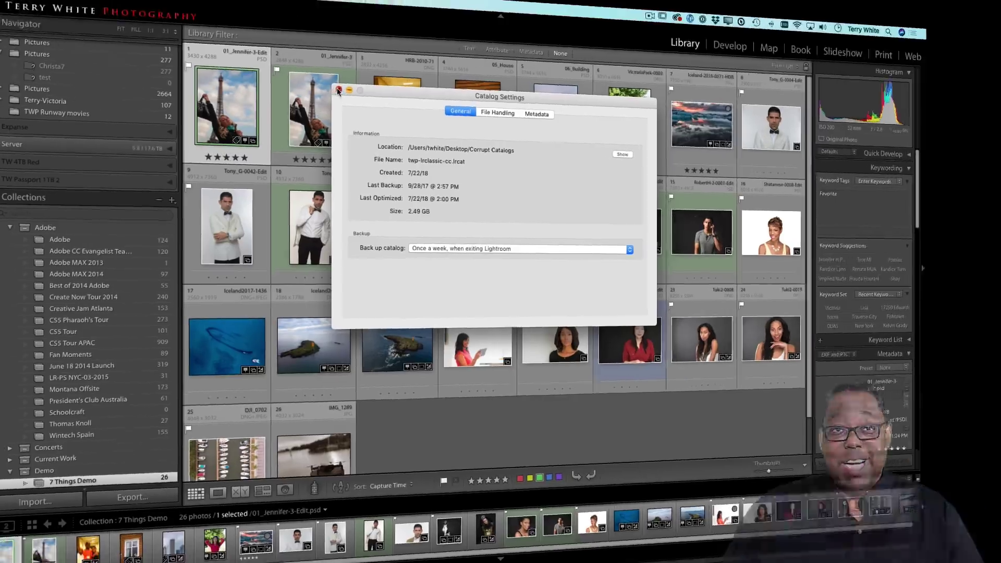
pyautogui.click(338, 90)
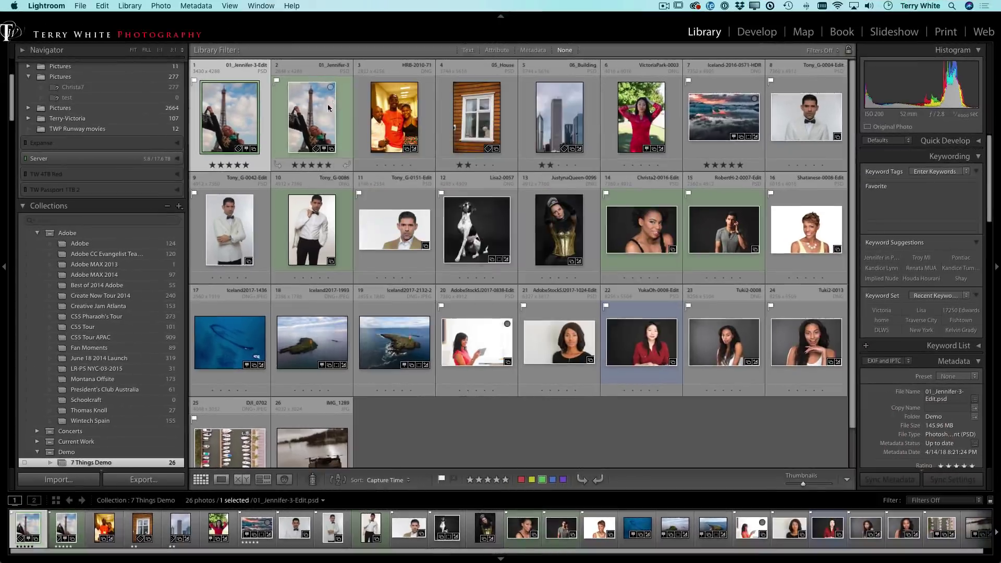
# Switch Back up catalog back to 'When Lightroom next exits' and close Catalog Settings
pyautogui.click(79, 5)
pyautogui.moveTo(49, 6)
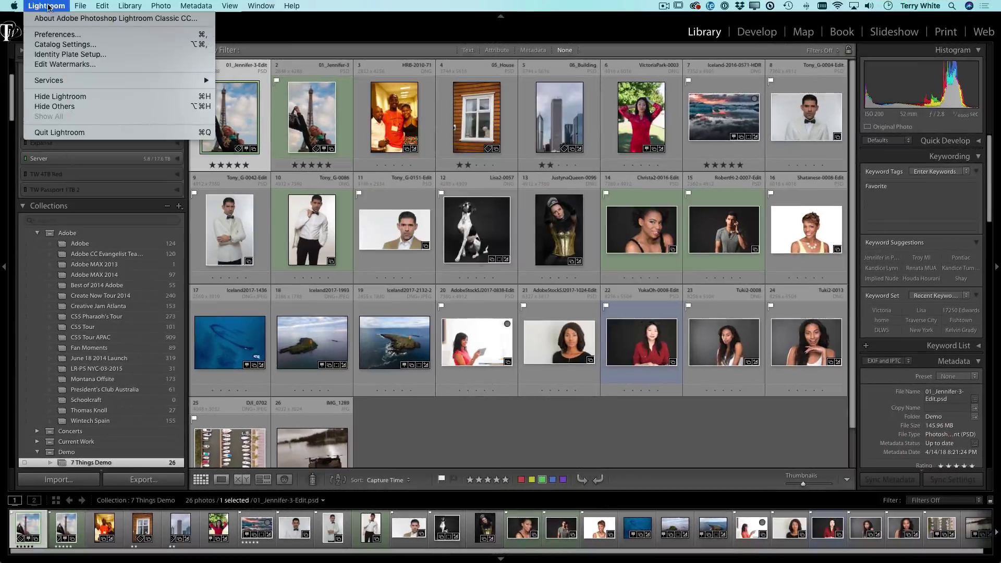
pyautogui.click(59, 45)
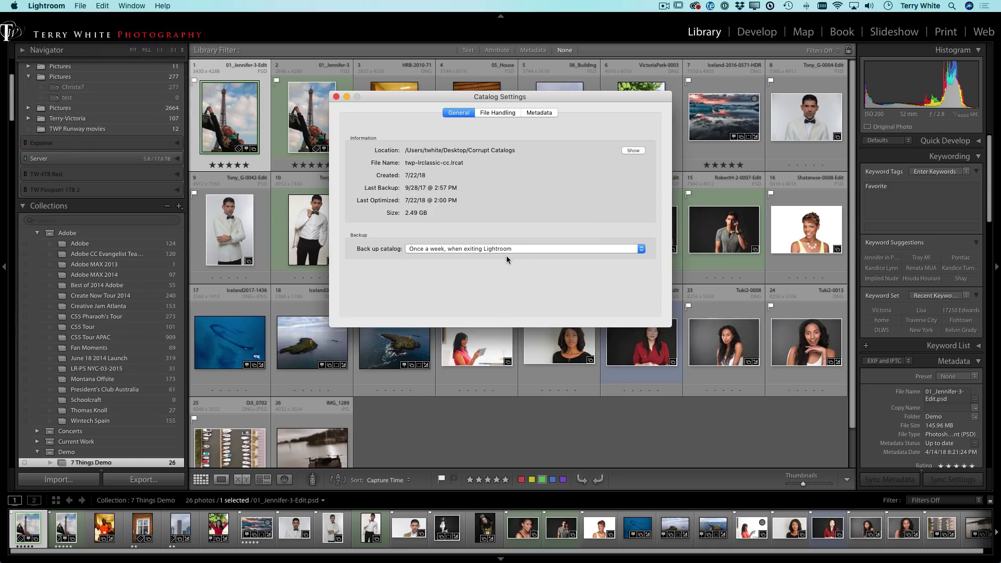
pyautogui.click(509, 248)
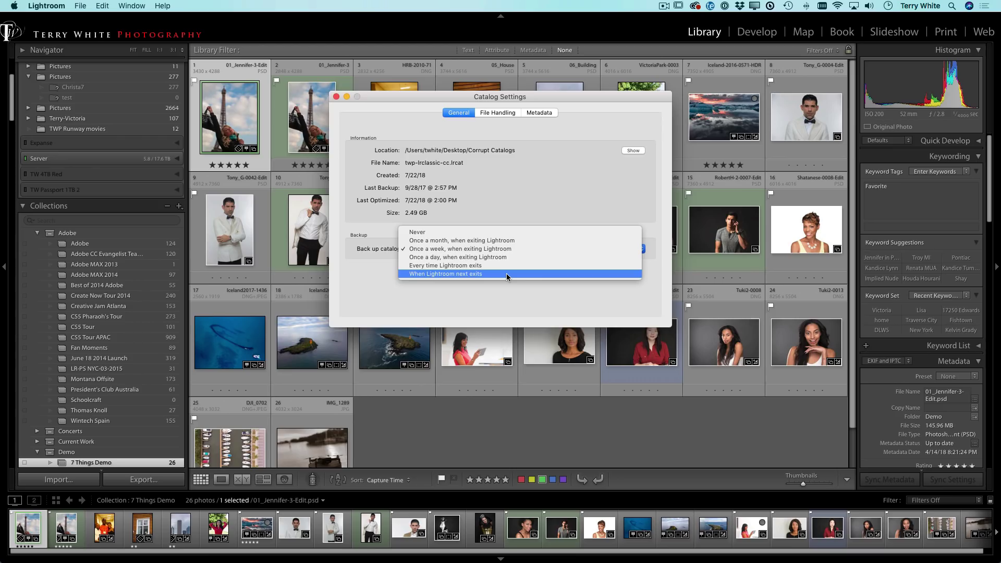
pyautogui.click(506, 274)
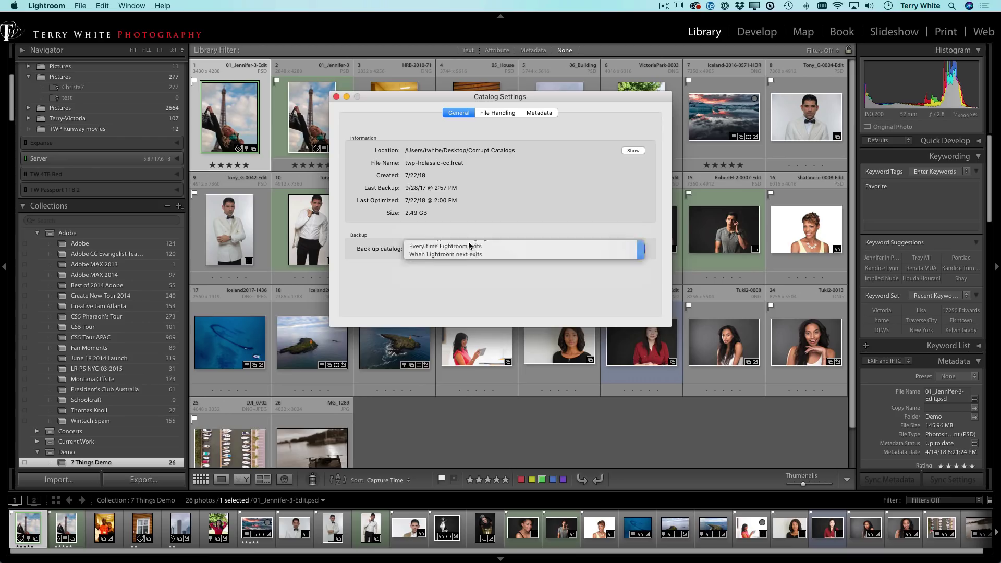
pyautogui.click(337, 97)
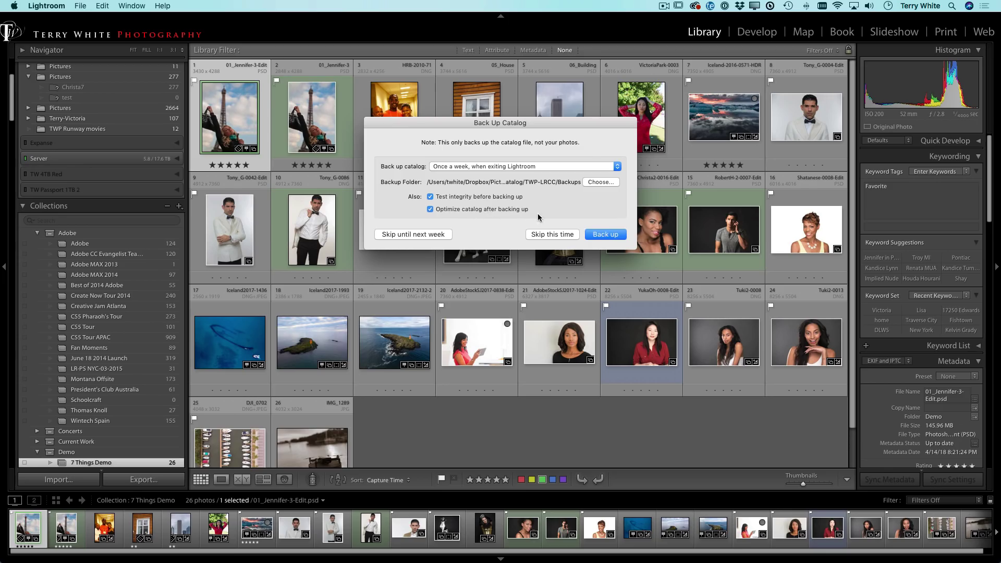
# Point the backup to a new desktop folder 'Lr Catalog Backups' and run it
pyautogui.click(588, 182)
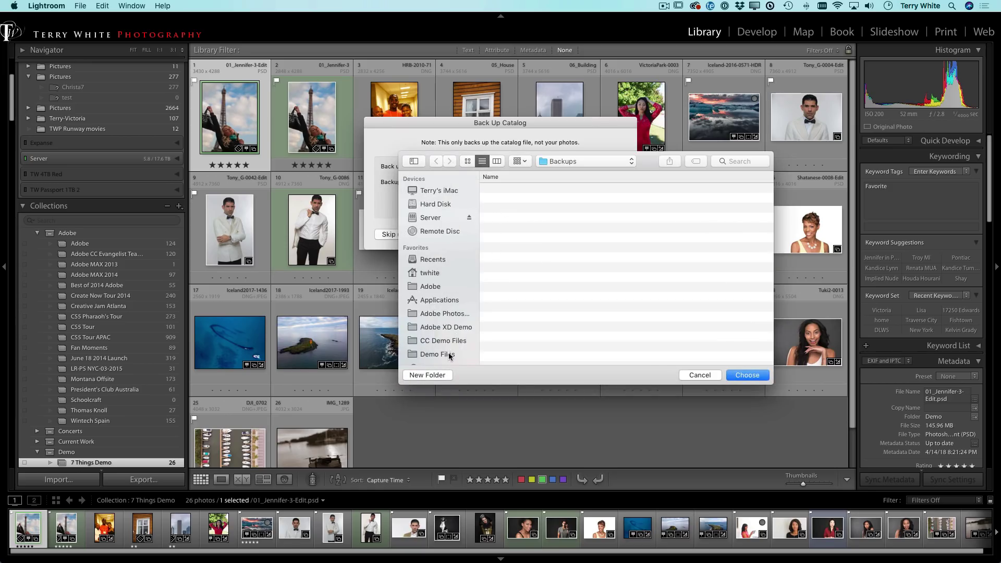
pyautogui.click(437, 374)
pyautogui.write('L')
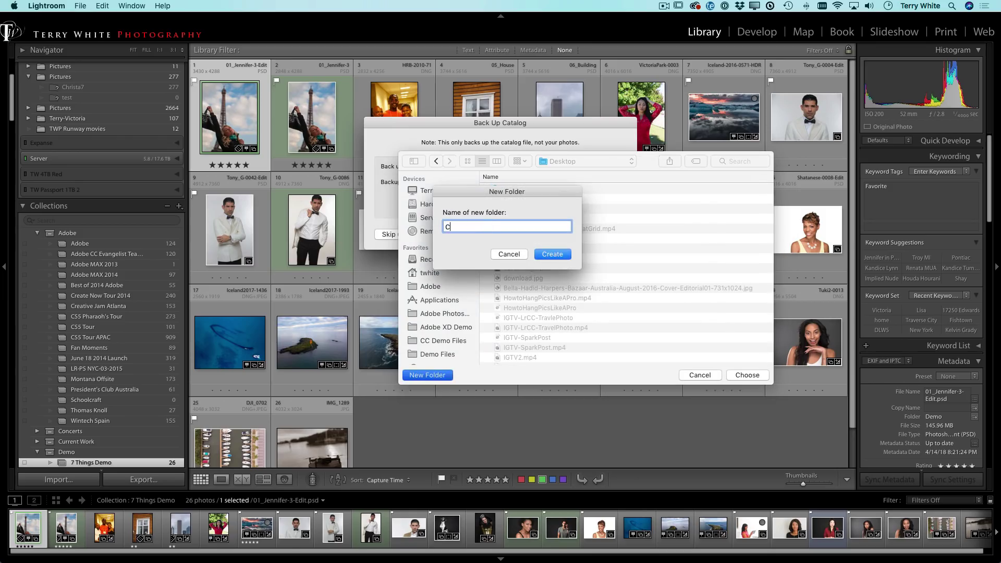
pyautogui.write('r Catalg')
pyautogui.write('Backups')
pyautogui.click(556, 255)
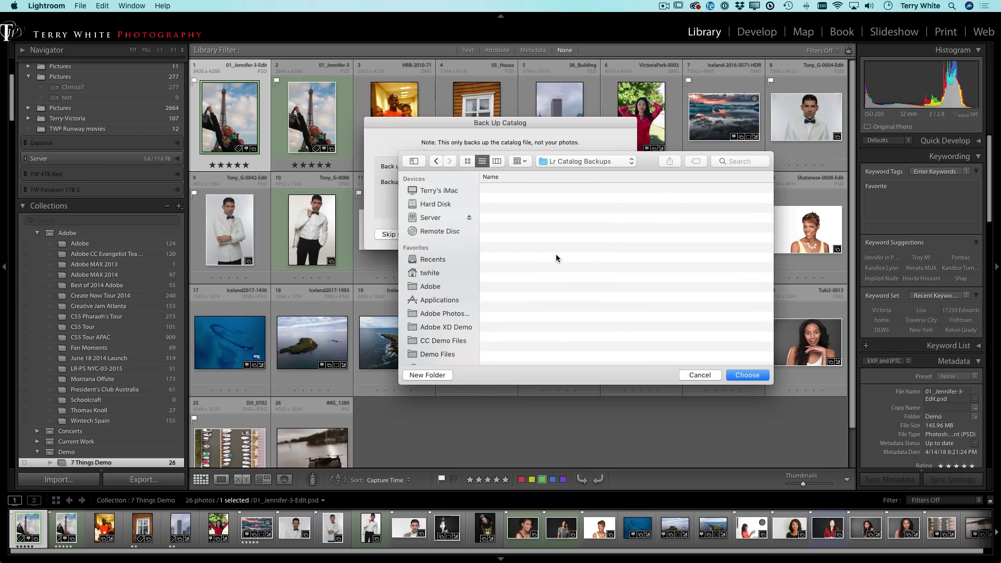
pyautogui.click(747, 376)
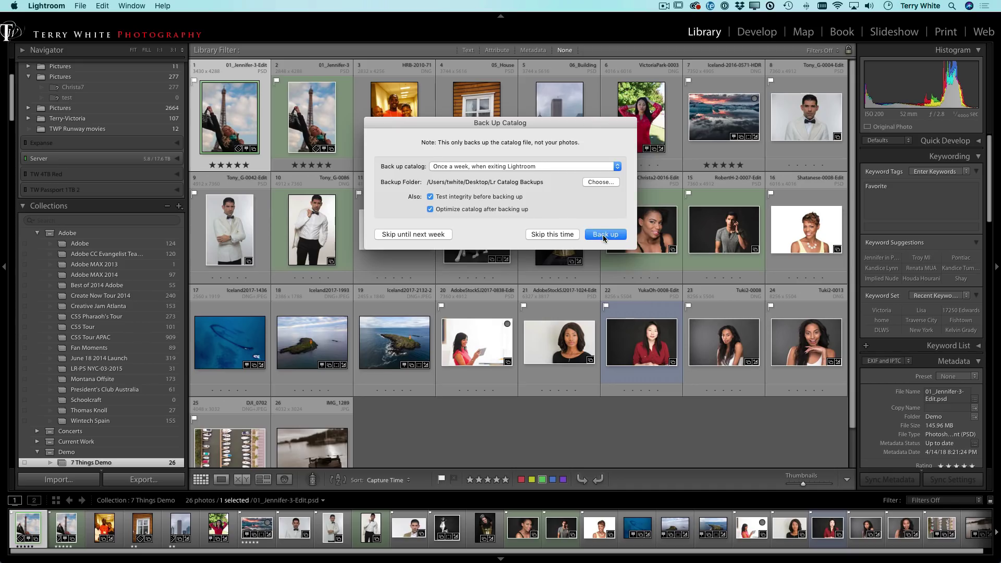
pyautogui.click(605, 236)
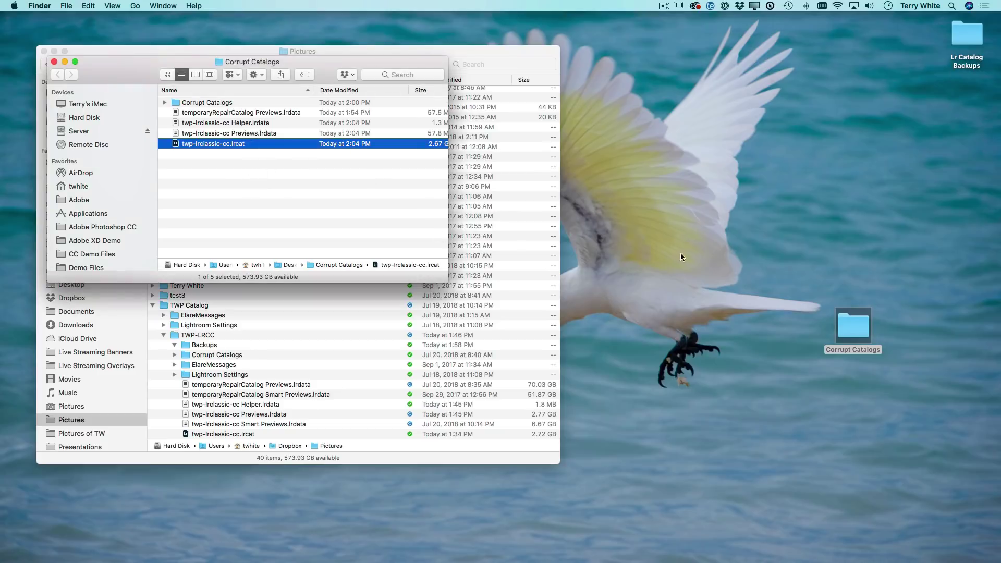
pyautogui.moveTo(965, 46); pyautogui.dragTo(853, 243)
pyautogui.doubleClick(853, 243)
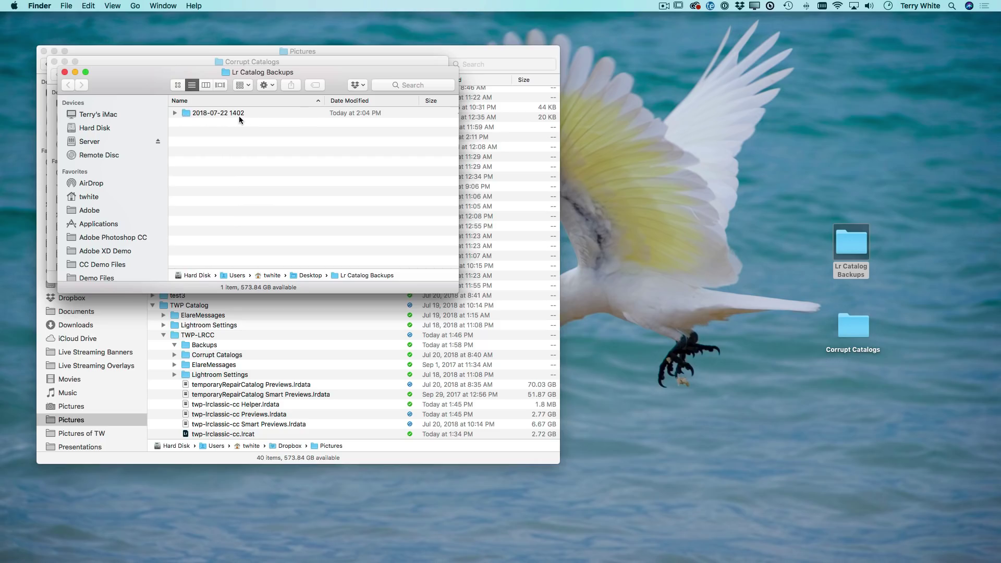
pyautogui.click(175, 113)
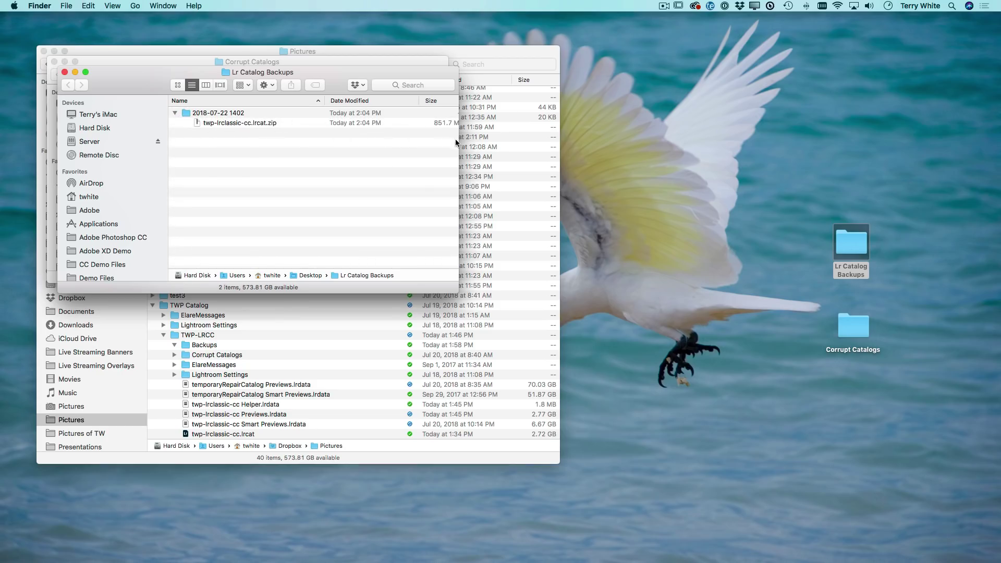
pyautogui.moveTo(459, 139); pyautogui.dragTo(492, 139)
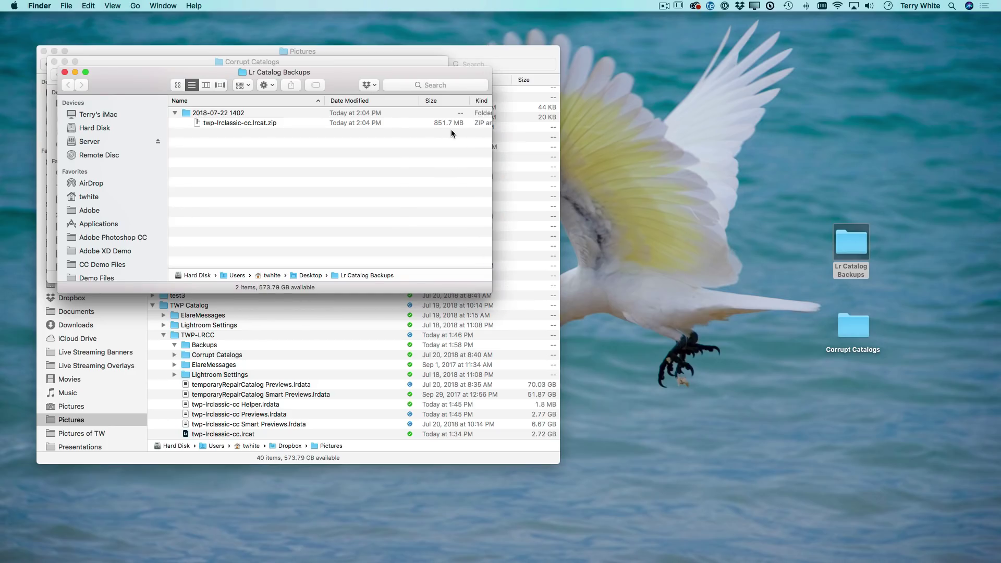
pyautogui.moveTo(145, 86); pyautogui.dragTo(314, 206)
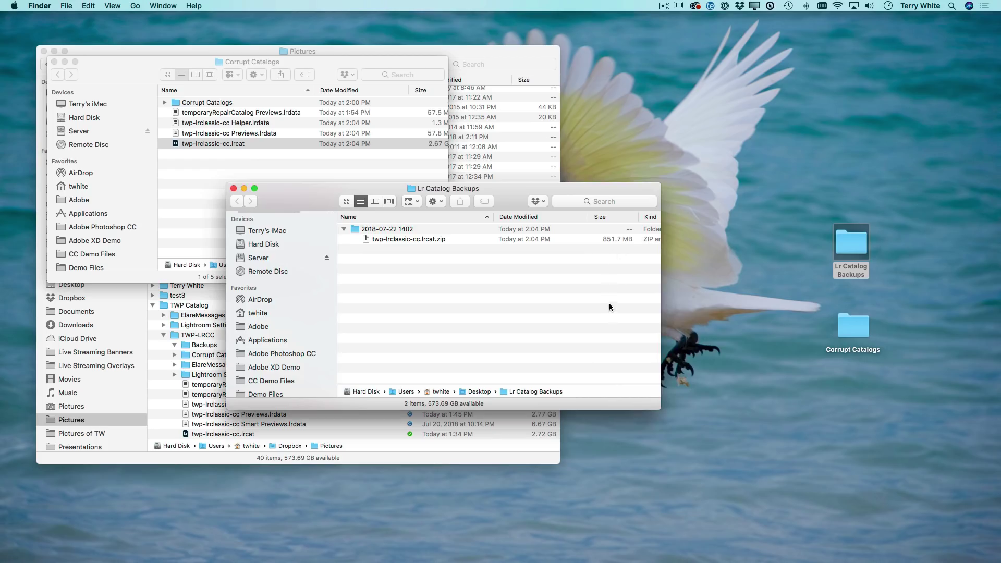
pyautogui.click(344, 230)
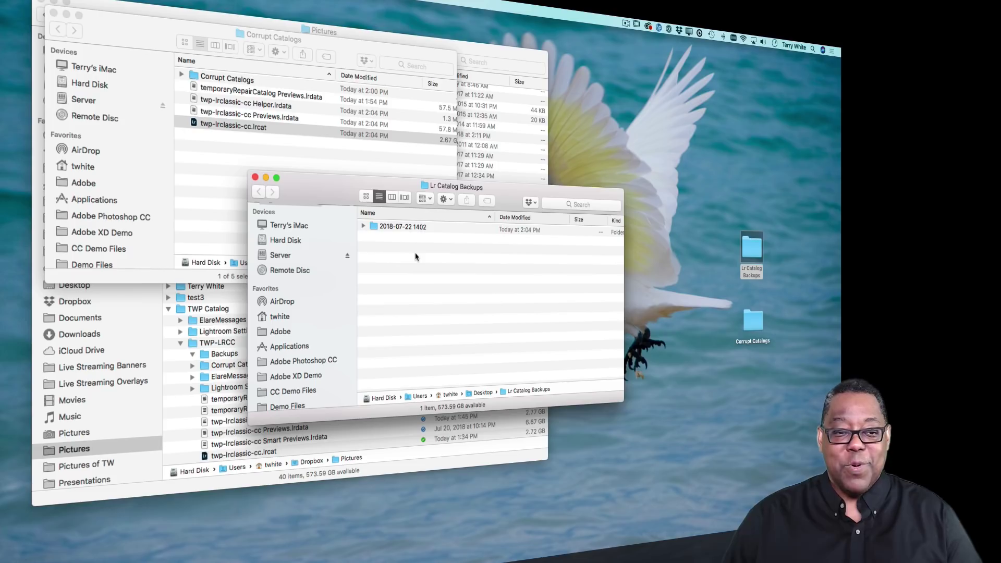
# Expand the nested Corrupt Catalogs folder in Finder to reveal the twp-lrclassic-cc.lrcat catalog
pyautogui.click(181, 75)
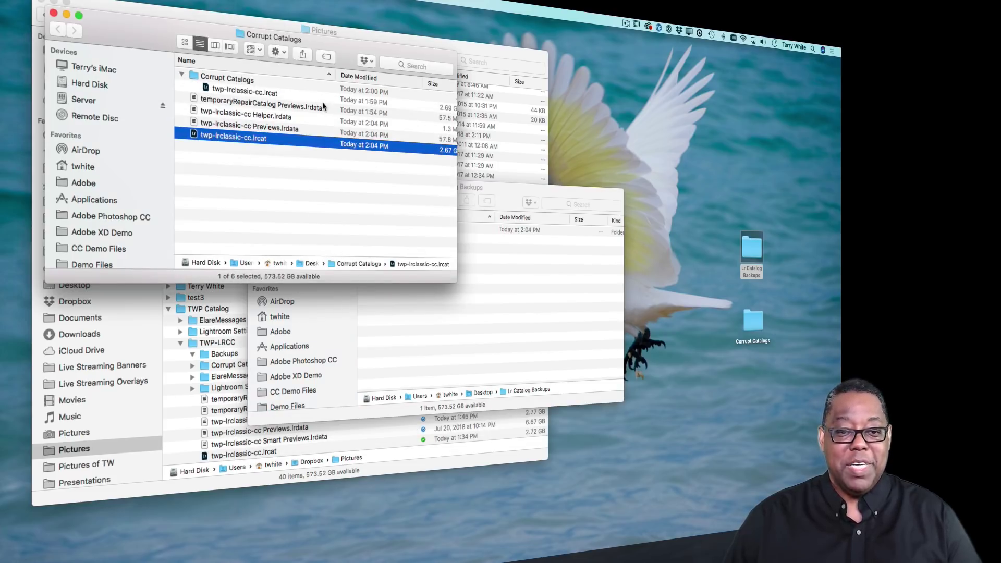